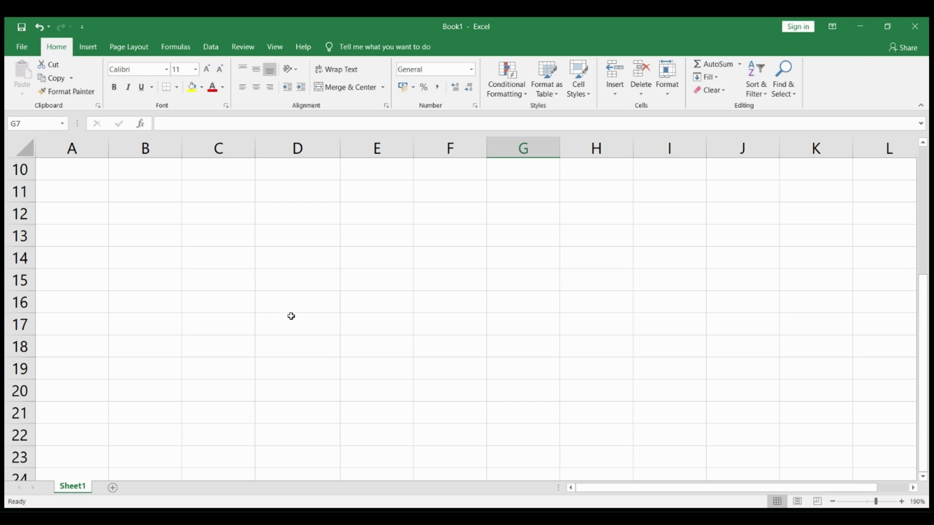
# Step: Extend the date list in column D with 01-03-2023 in D9 and 06-04-2022 in D10
pyautogui.scroll(3, 297, 319)
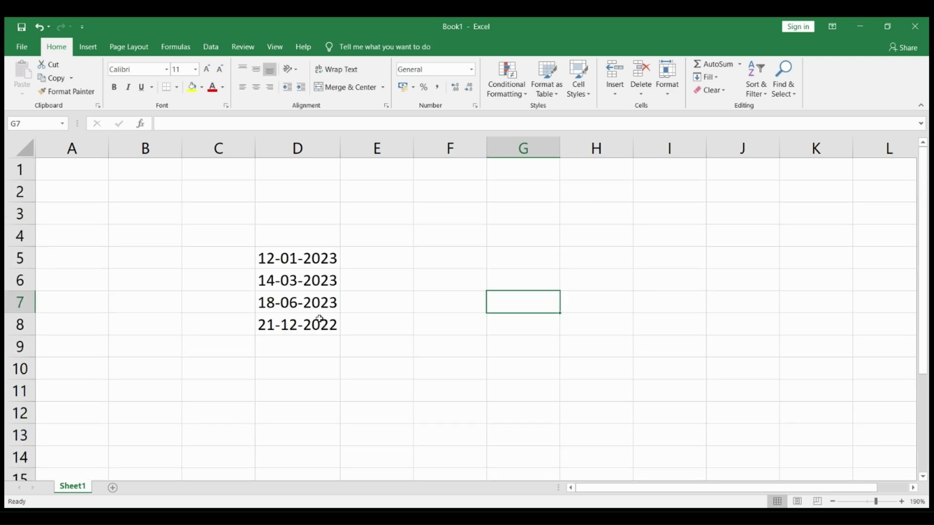
pyautogui.click(310, 263)
pyautogui.moveTo(310, 262); pyautogui.dragTo(314, 327)
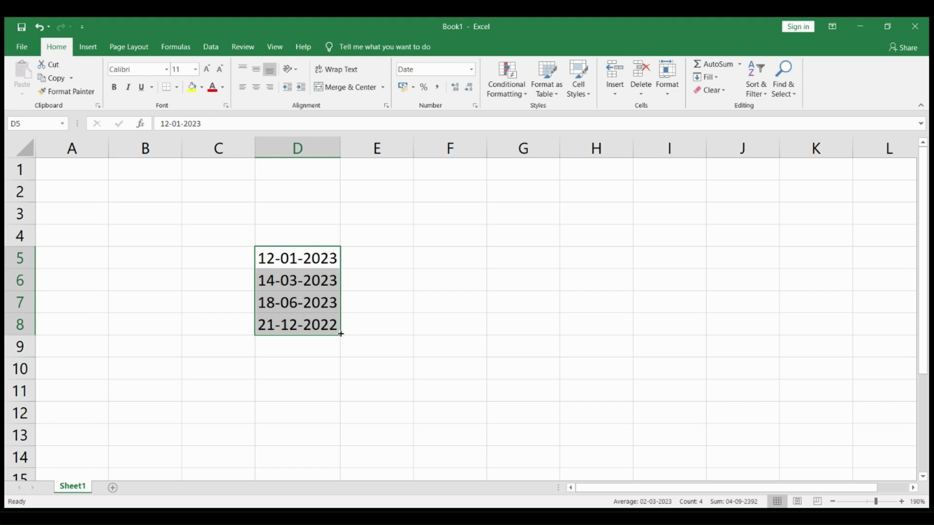
pyautogui.click(292, 346)
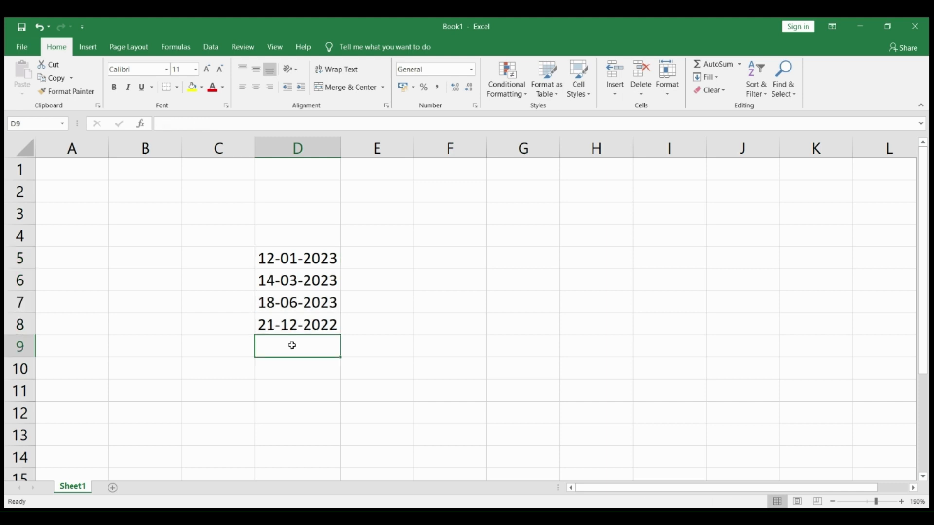
pyautogui.write('01-')
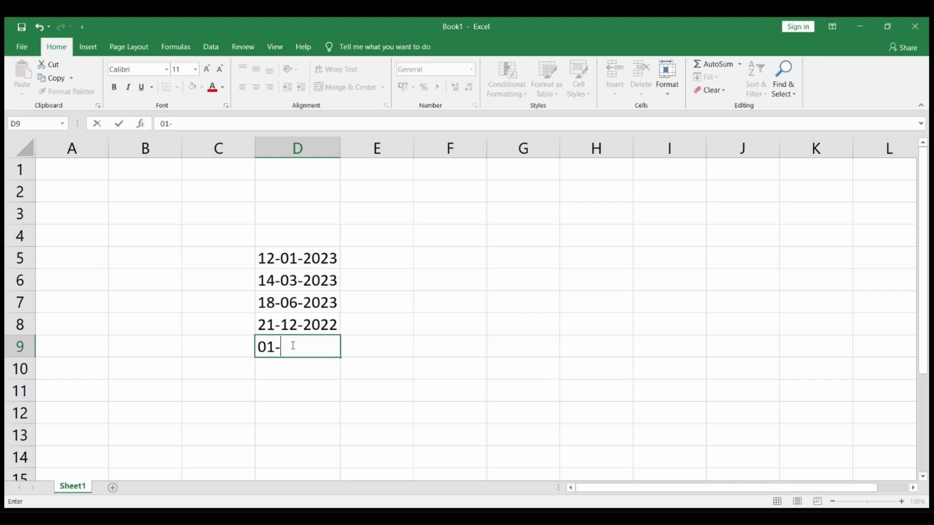
pyautogui.write('03-2023')
pyautogui.press('Return')
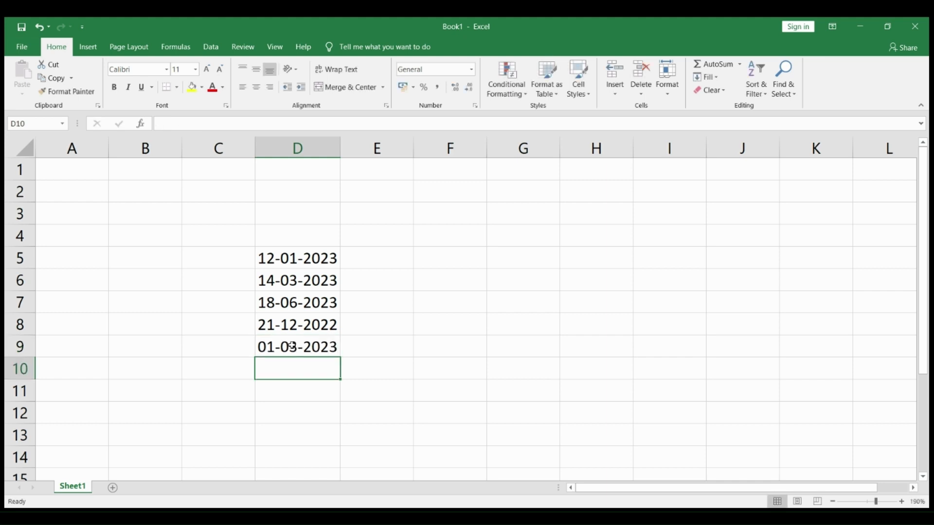
pyautogui.write('06-')
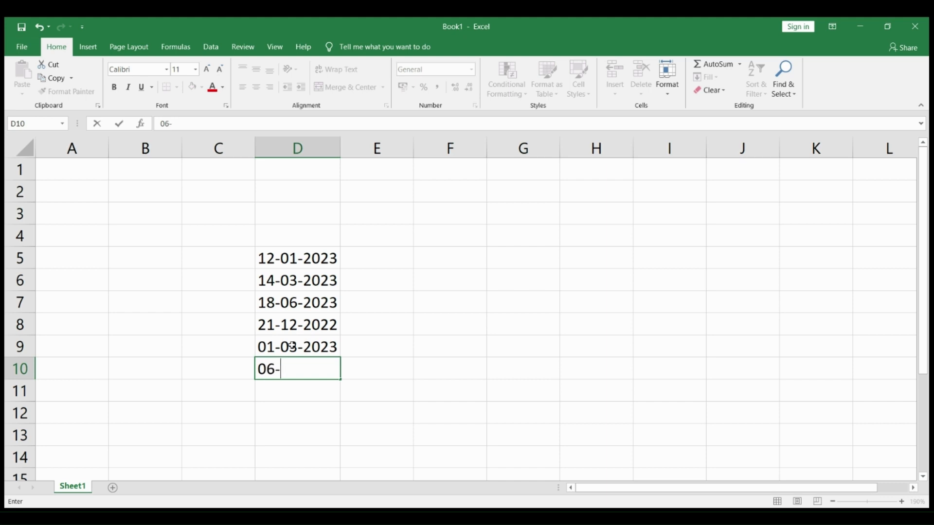
pyautogui.write('04-2022')
pyautogui.press('Return')
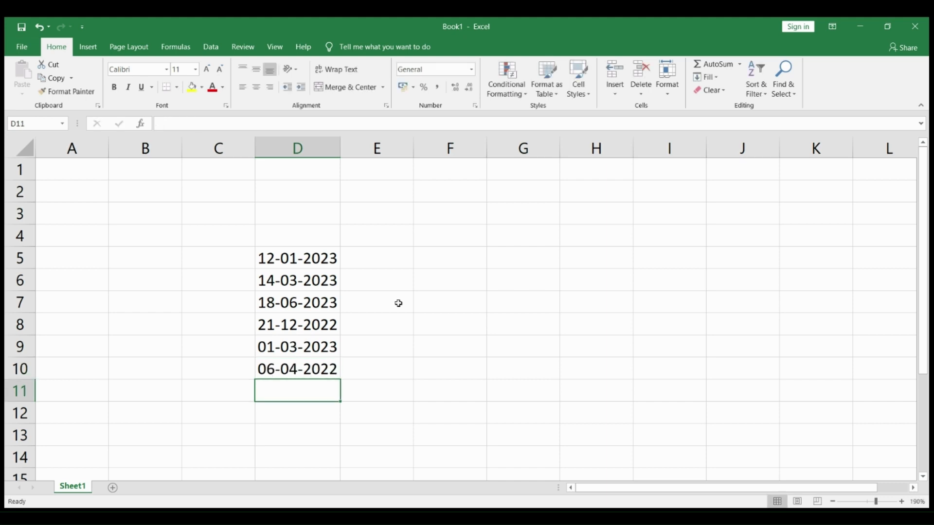
# Step: Enter the heading "End of the Month" in D4 and fit column D's width to it
pyautogui.click(377, 258)
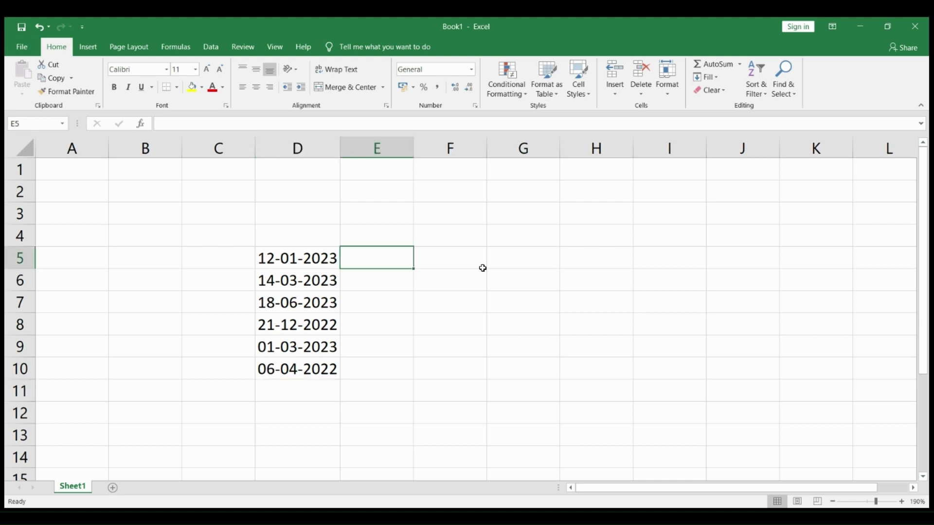
pyautogui.click(326, 235)
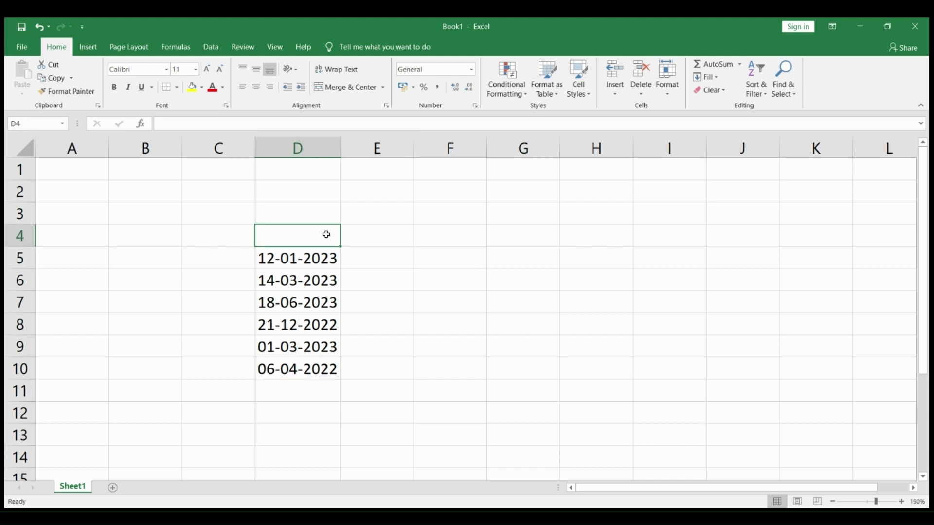
pyautogui.write('En')
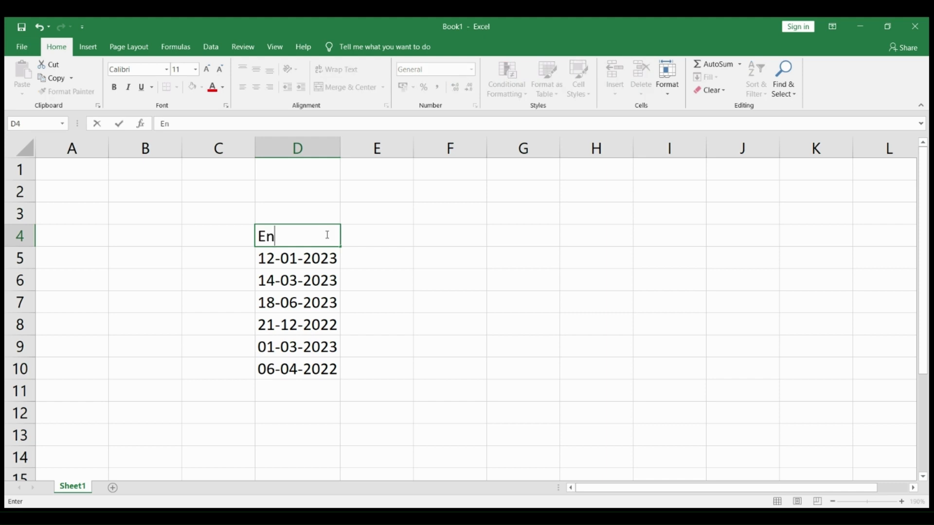
pyautogui.write('d of the Month')
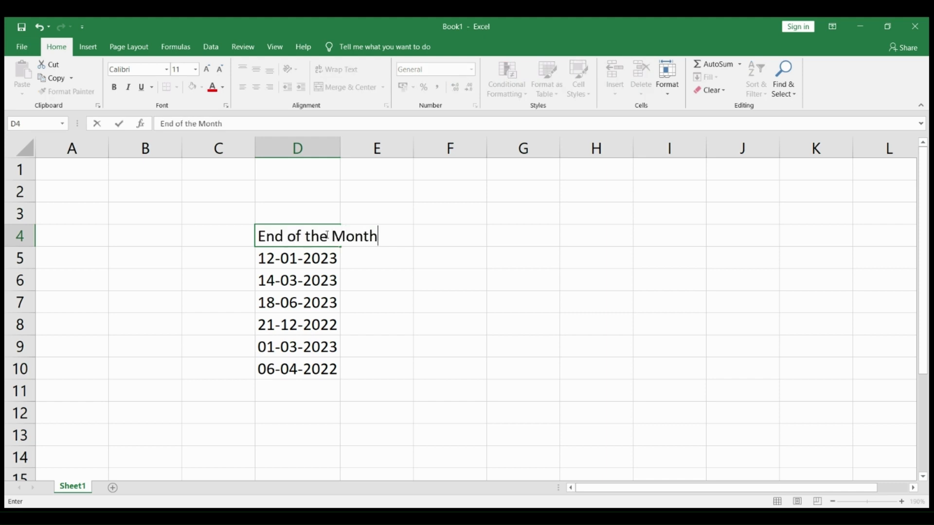
pyautogui.press('Tab')
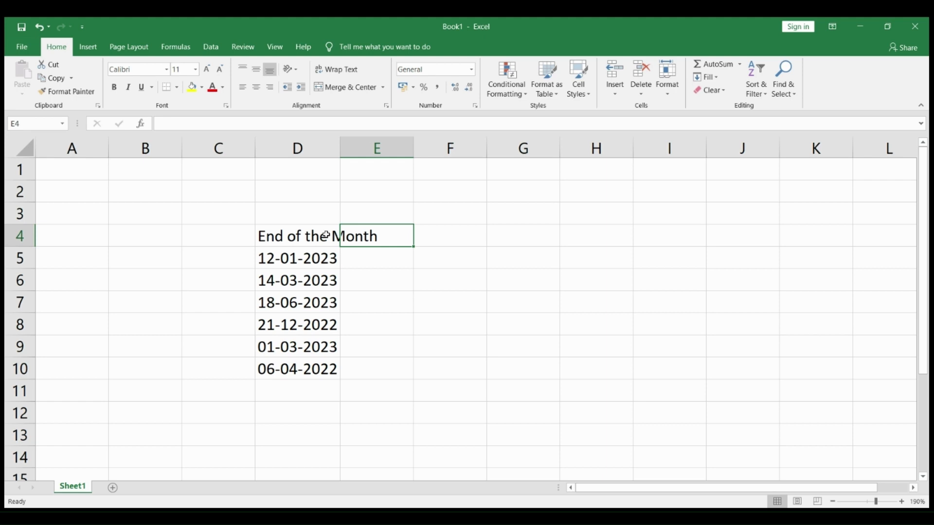
pyautogui.doubleClick(340, 148)
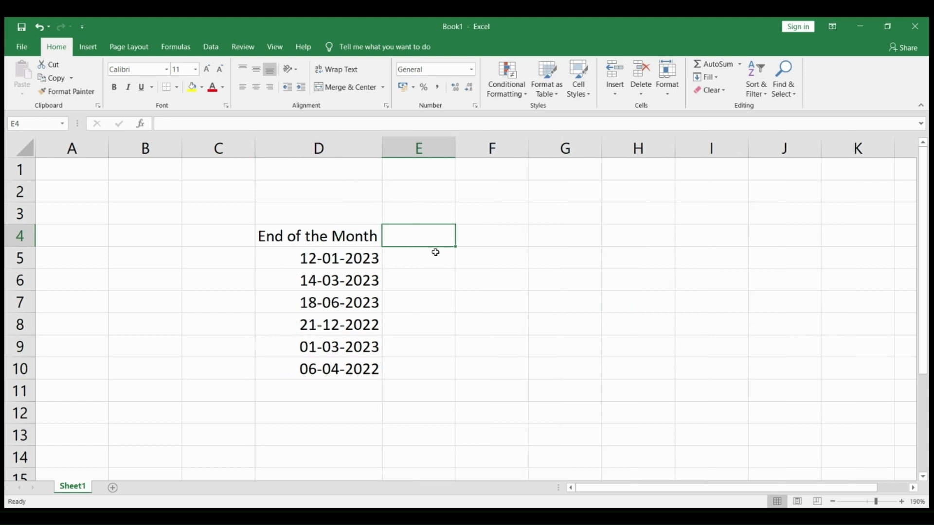
# Step: Enter the heading "EOMONTH()" in E4 and widen column E to fit it
pyautogui.write('EO')
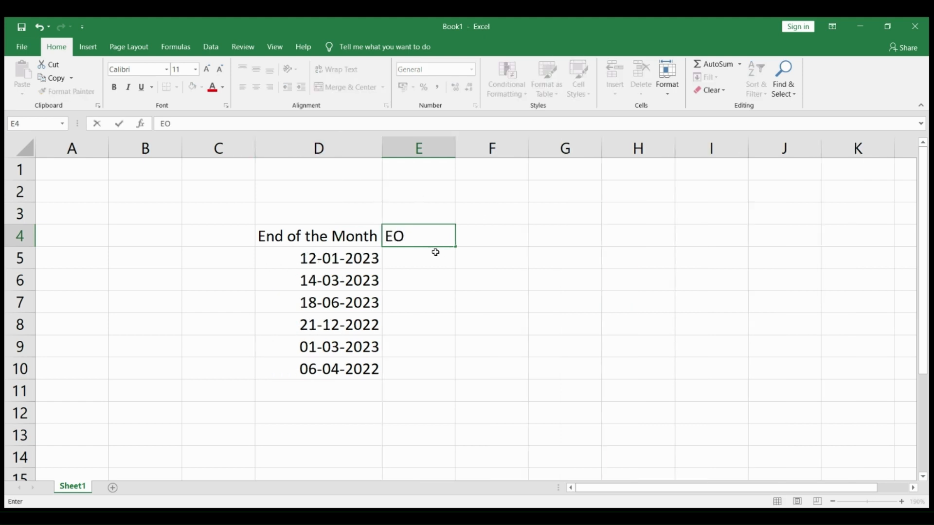
pyautogui.write('MONTH')
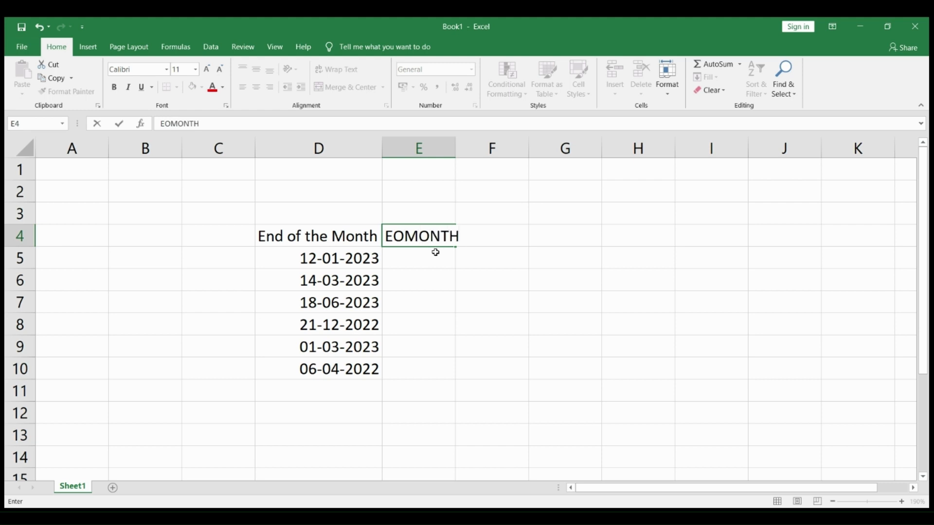
pyautogui.write('()')
pyautogui.press('Return')
pyautogui.press('Left')
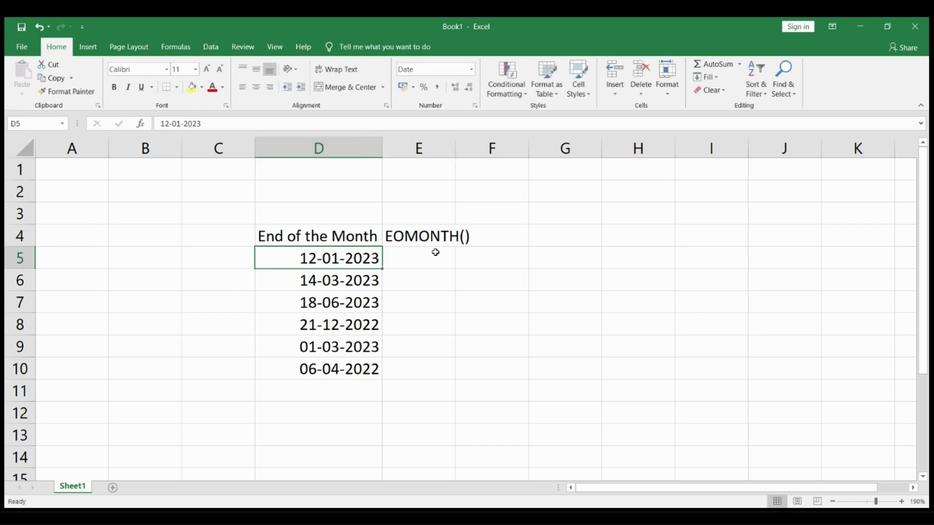
pyautogui.moveTo(456, 148); pyautogui.dragTo(481, 148)
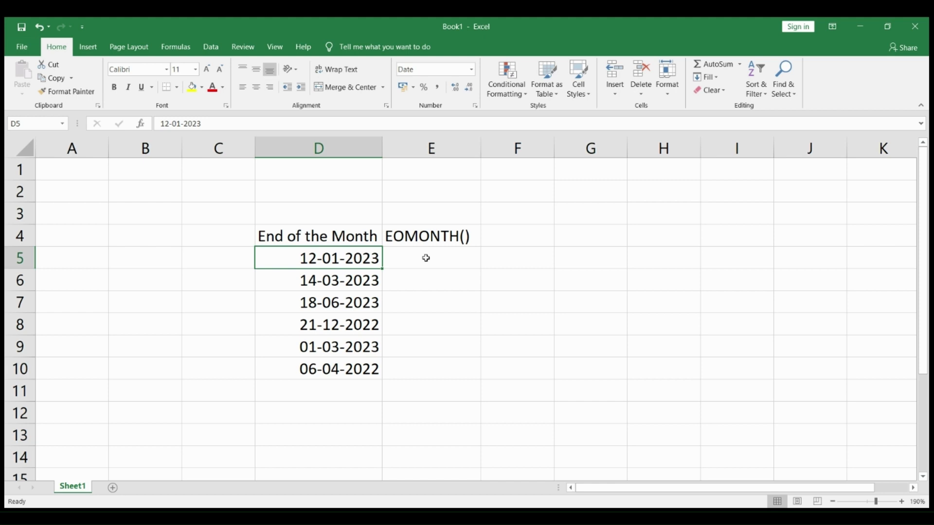
# Step: Enter the formula =EOMONTH(D5,0) in E5 to get the last day of the month for the date in D5
pyautogui.click(333, 284)
pyautogui.click(338, 260)
pyautogui.click(410, 262)
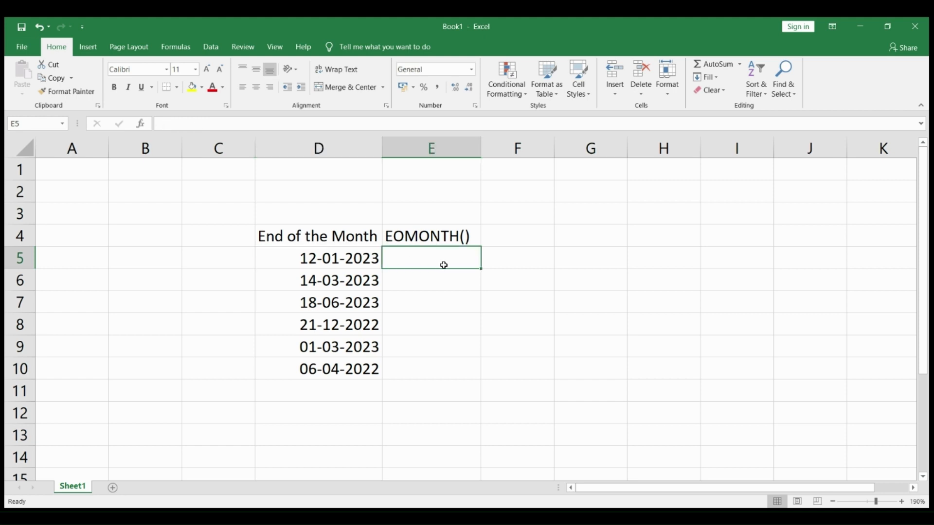
pyautogui.write('=')
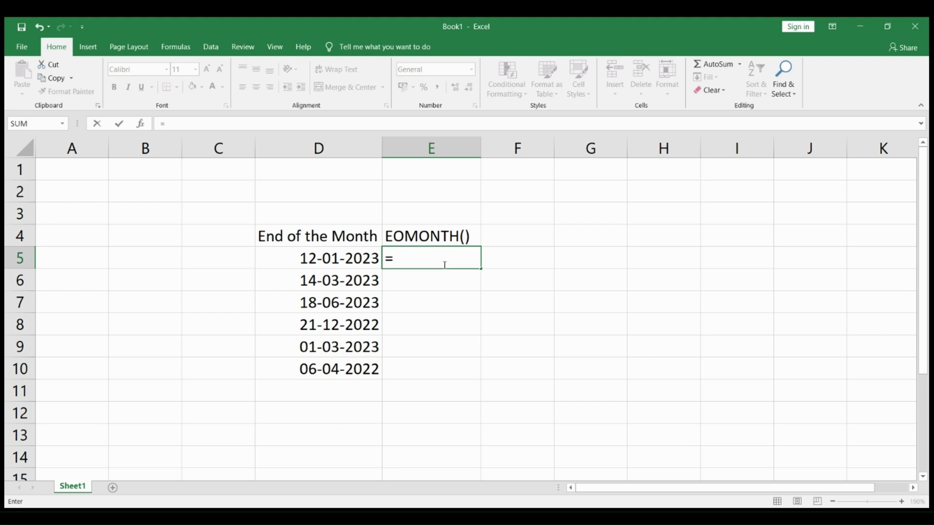
pyautogui.write('eomo')
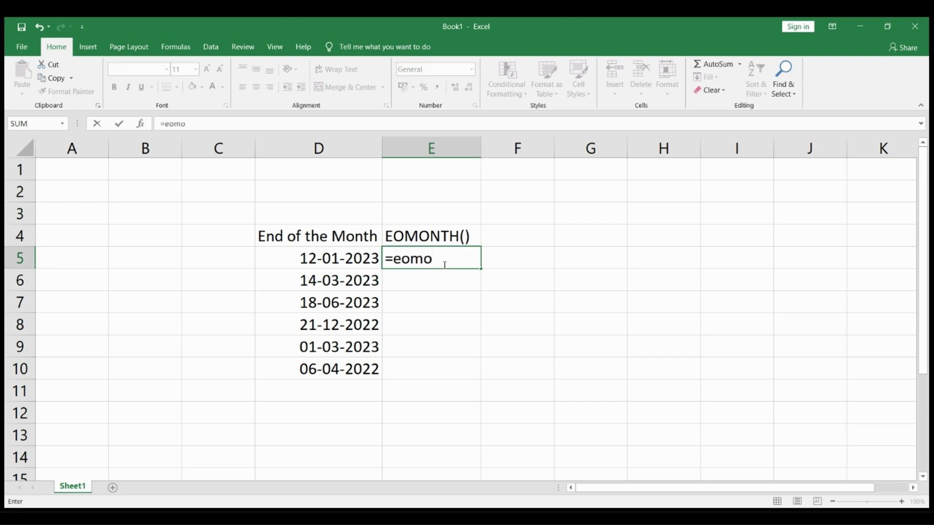
pyautogui.write('nth(')
pyautogui.click(326, 260)
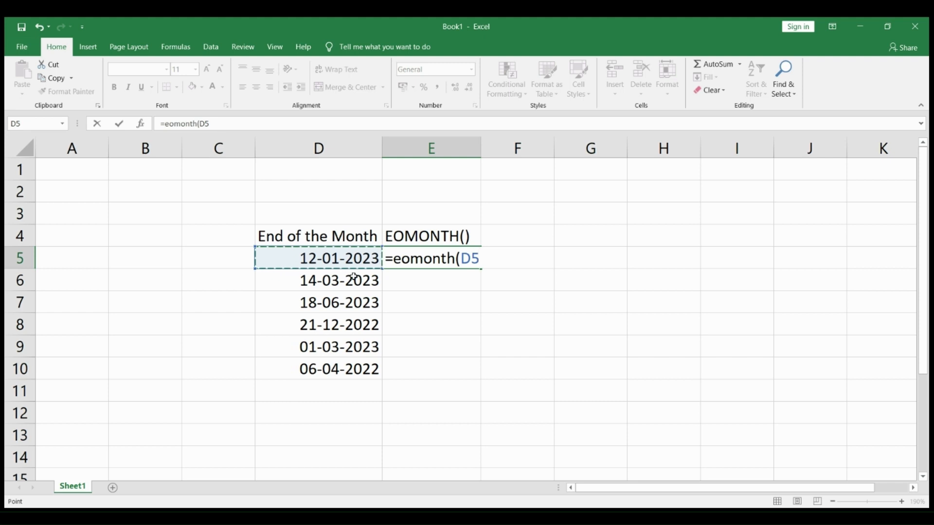
pyautogui.write(',')
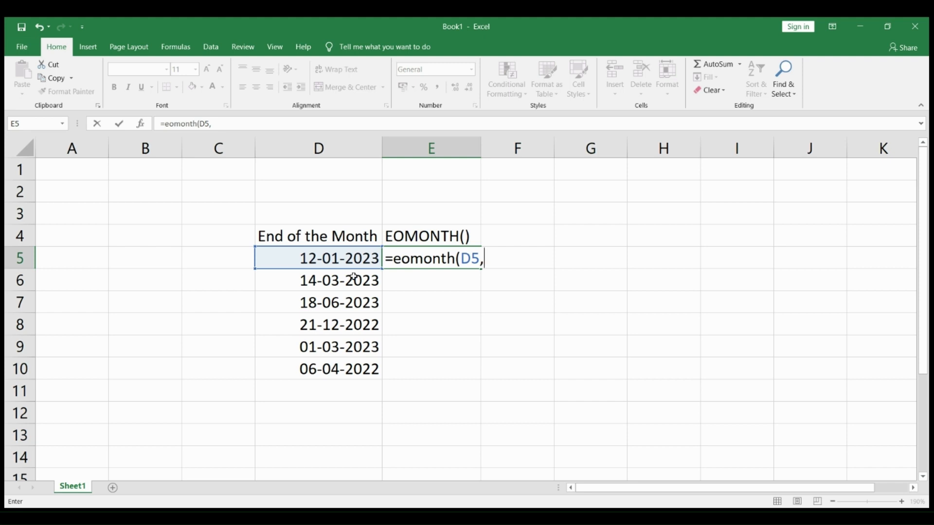
pyautogui.write('0)')
pyautogui.press('Return')
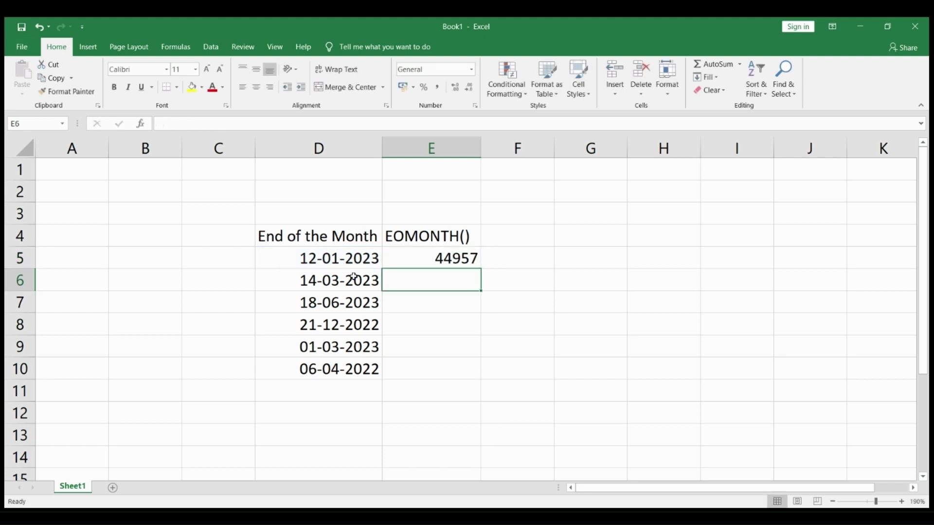
# Step: Format the formula result in E5 as a date in day-month-year form
pyautogui.click(445, 259)
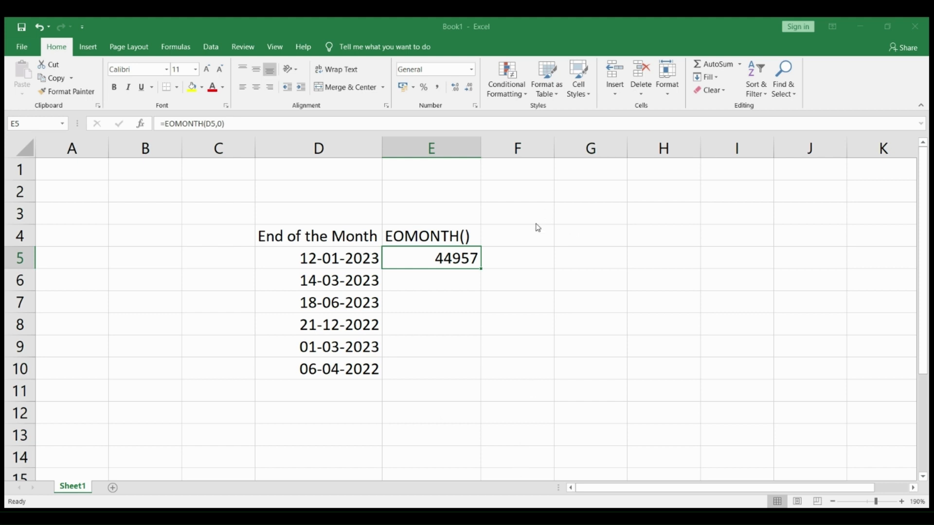
pyautogui.click(547, 436)
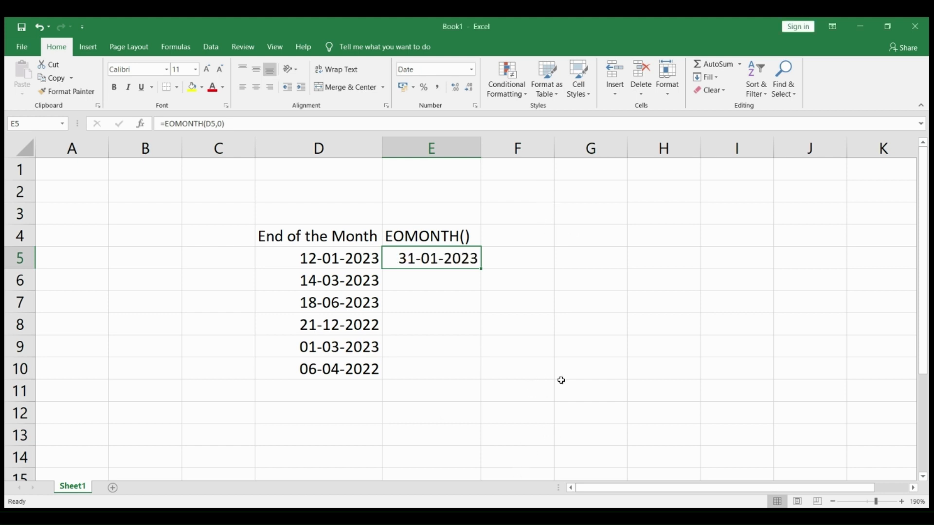
pyautogui.click(441, 283)
pyautogui.click(420, 264)
pyautogui.click(346, 265)
pyautogui.click(421, 261)
# Step: Fill the EOMONTH formula from E5 down through E10 for the remaining dates
pyautogui.click(353, 285)
pyautogui.click(351, 299)
pyautogui.click(357, 326)
pyautogui.click(445, 262)
pyautogui.moveTo(481, 269); pyautogui.dragTo(474, 374)
pyautogui.click(556, 307)
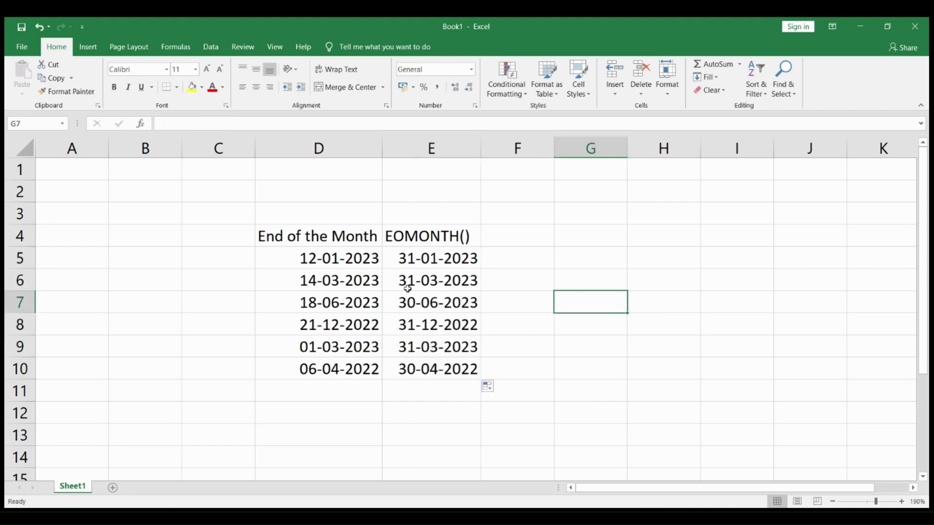
# Step: Compare the dates in D6:D10 with their month-end results in column E, row by row
pyautogui.click(358, 275)
pyautogui.click(417, 284)
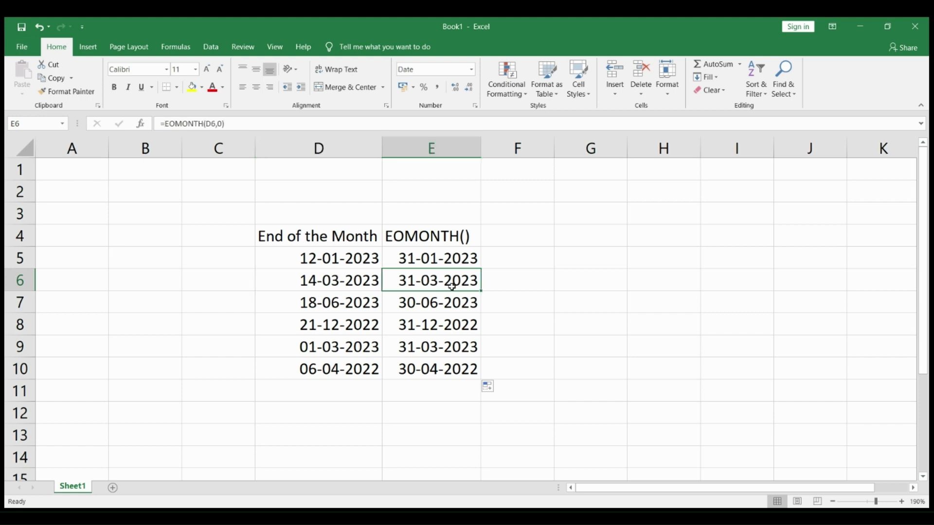
pyautogui.click(348, 302)
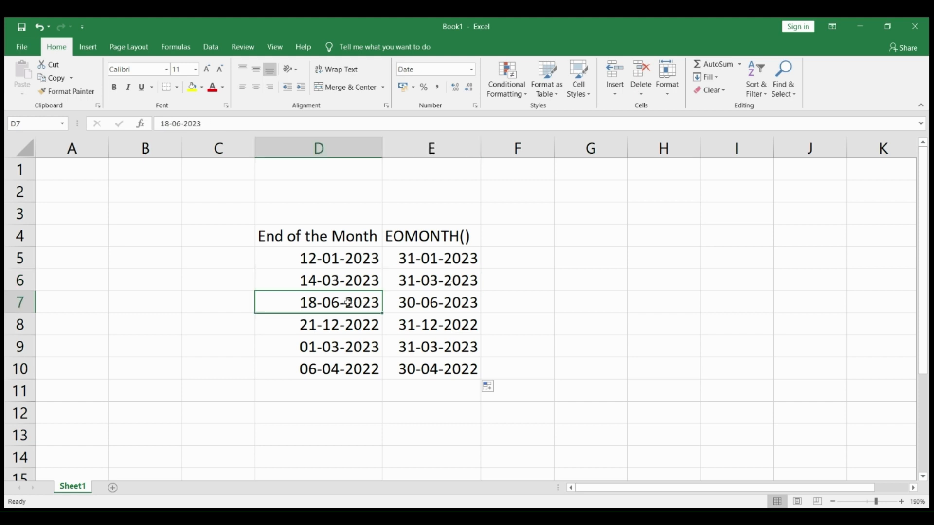
pyautogui.click(417, 306)
pyautogui.click(350, 323)
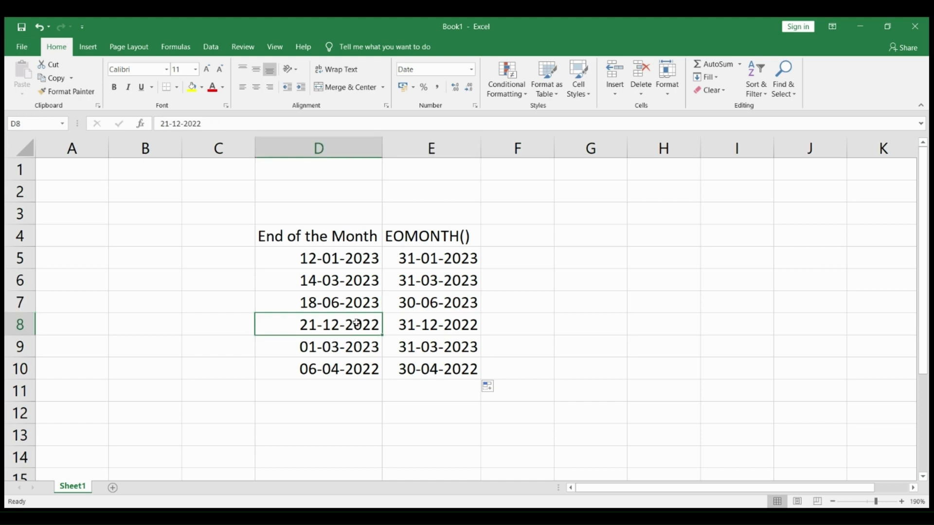
pyautogui.click(429, 323)
pyautogui.moveTo(316, 346); pyautogui.dragTo(427, 350)
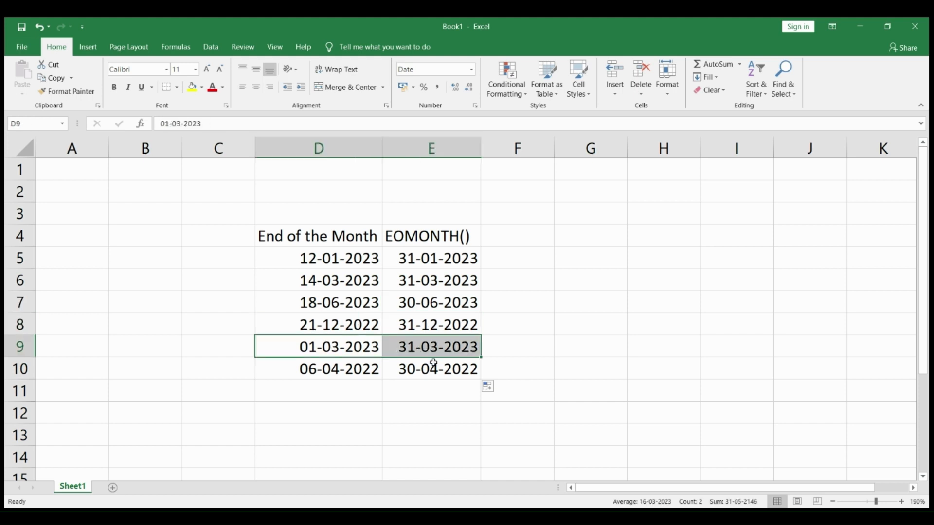
pyautogui.moveTo(339, 365); pyautogui.dragTo(428, 368)
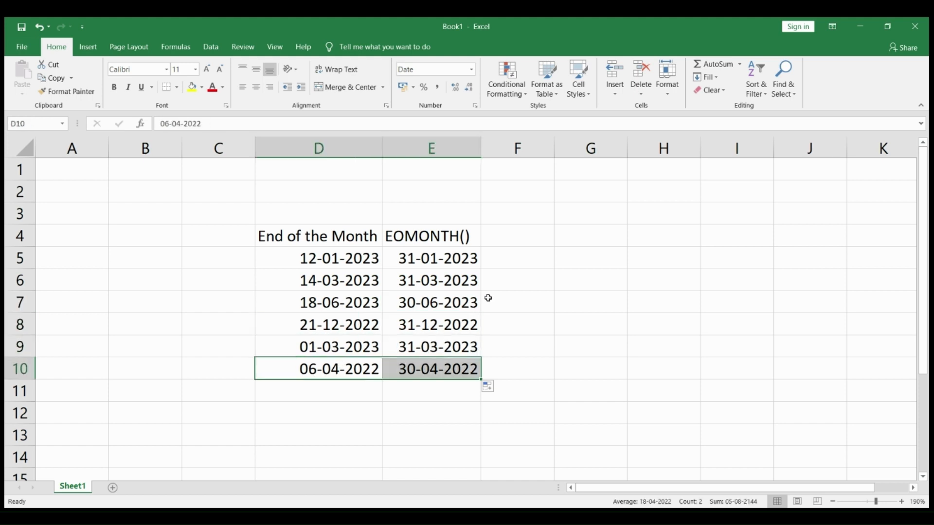
# Step: Set the months argument of the EOMONTH formula in E5 to 1 to get the following month's end
pyautogui.click(432, 258)
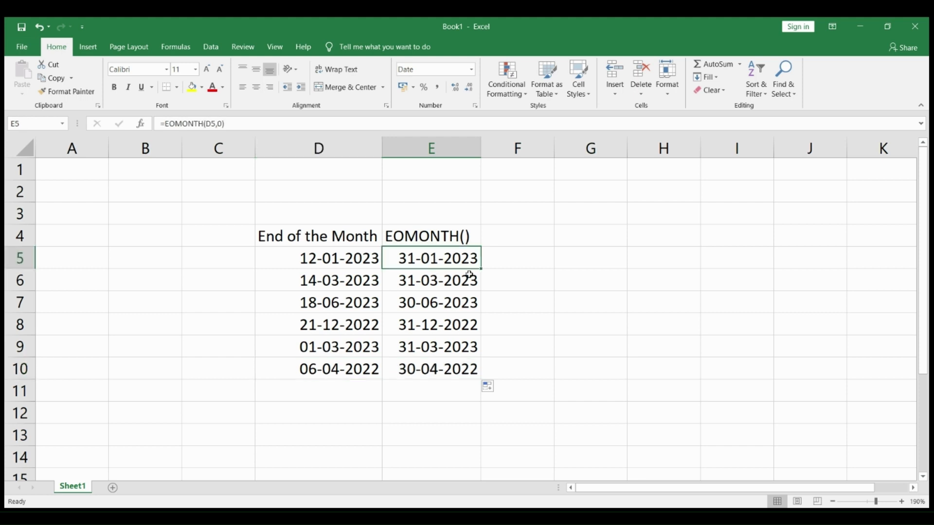
pyautogui.doubleClick(428, 257)
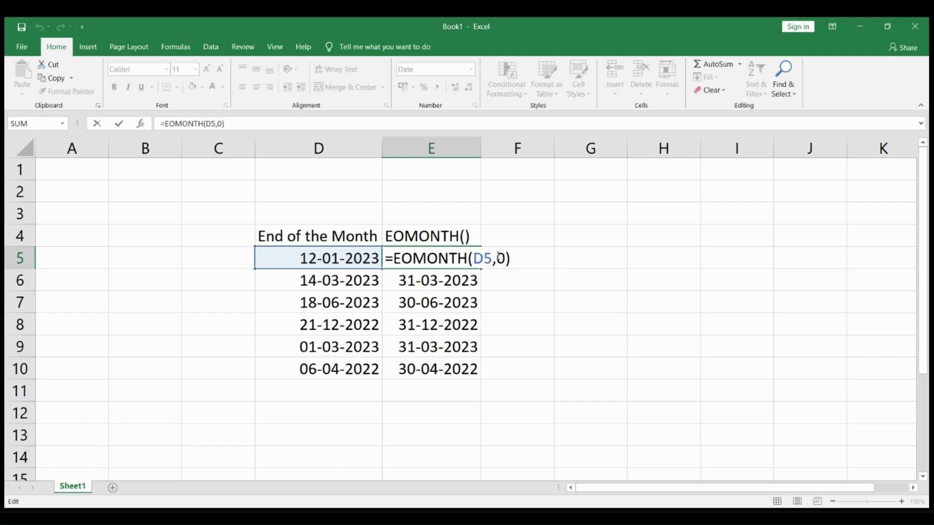
pyautogui.doubleClick(500, 257)
pyautogui.write('1')
pyautogui.press('Return')
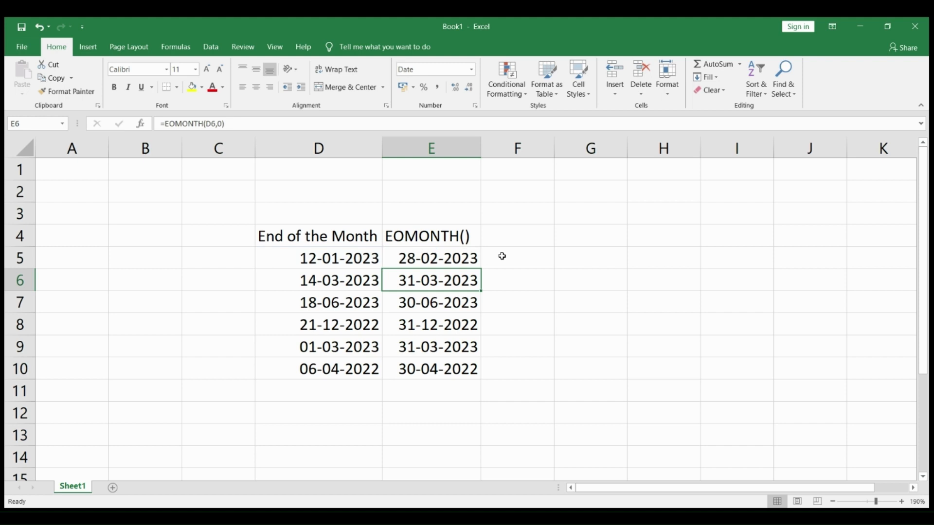
pyautogui.click(439, 259)
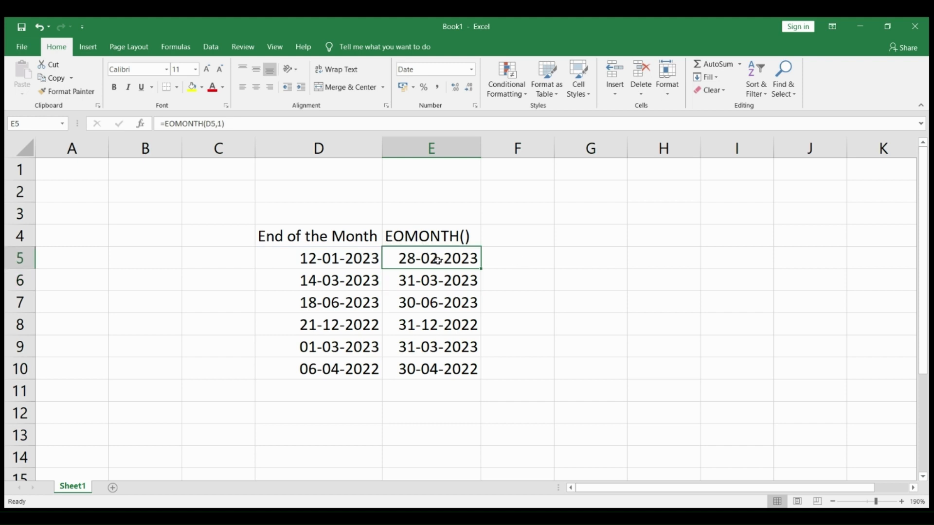
# Step: Set the months argument of the EOMONTH formula in E5 to 2 to get the month end two months ahead
pyautogui.doubleClick(458, 263)
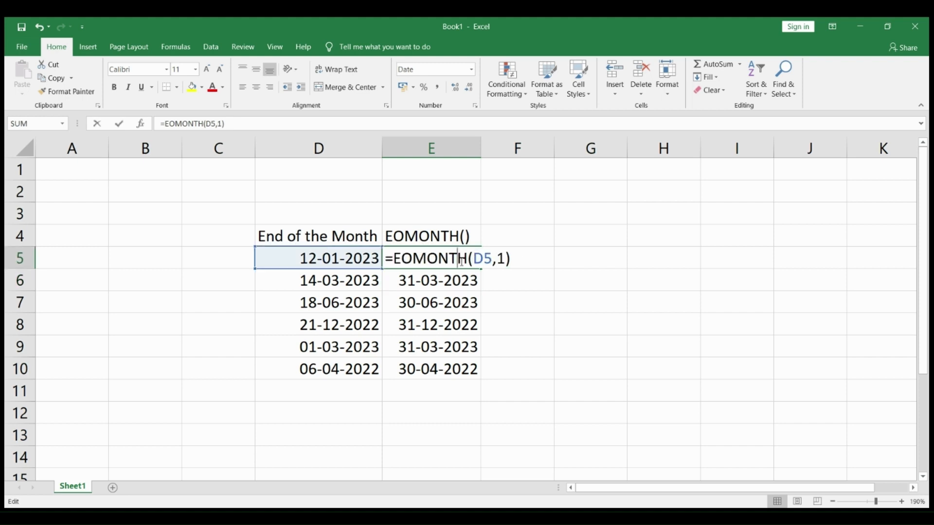
pyautogui.doubleClick(500, 259)
pyautogui.write('2')
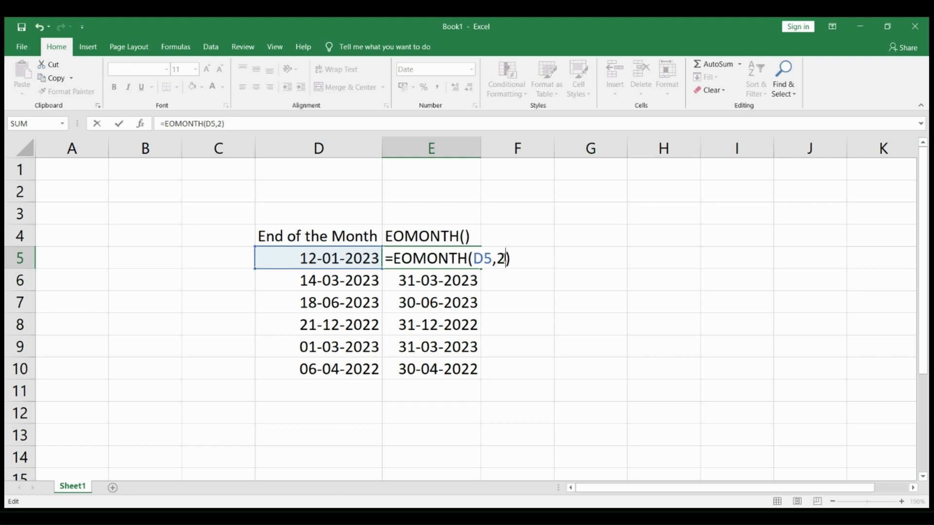
pyautogui.press('Return')
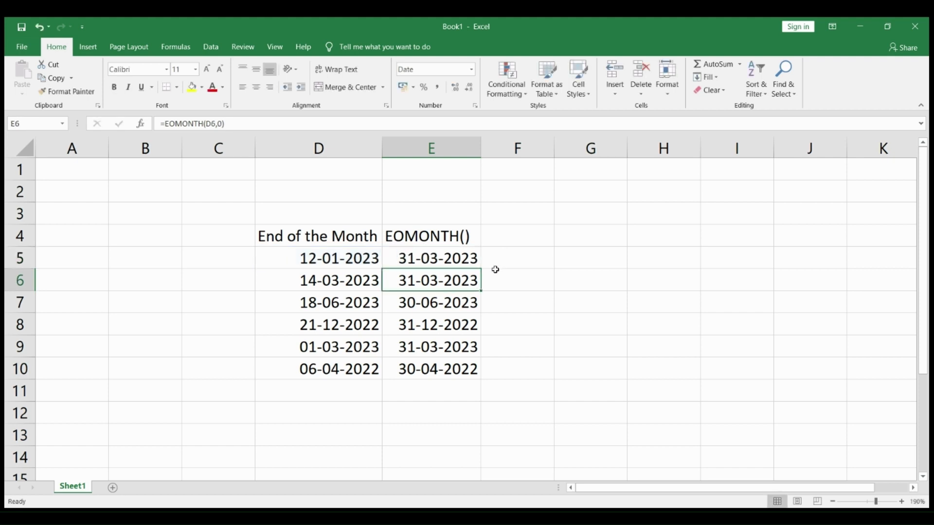
# Step: Make the months argument of the EOMONTH formula in E5 negative, -2, to get the month end two months back
pyautogui.click(457, 258)
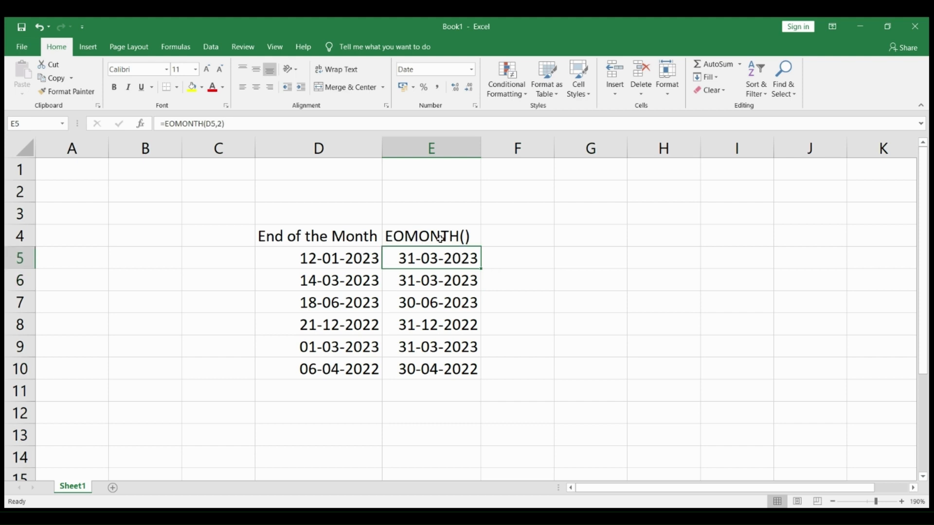
pyautogui.doubleClick(458, 253)
pyautogui.click(495, 260)
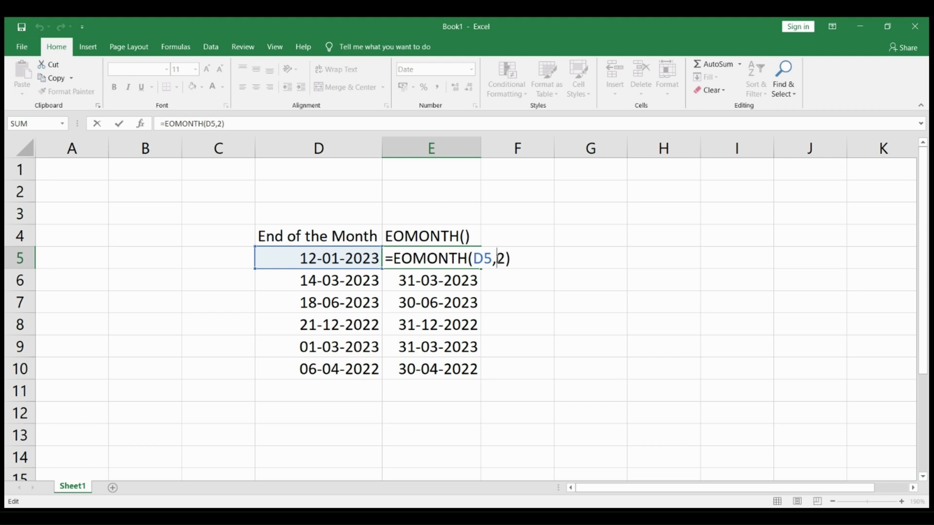
pyautogui.write('-')
pyautogui.press('Return')
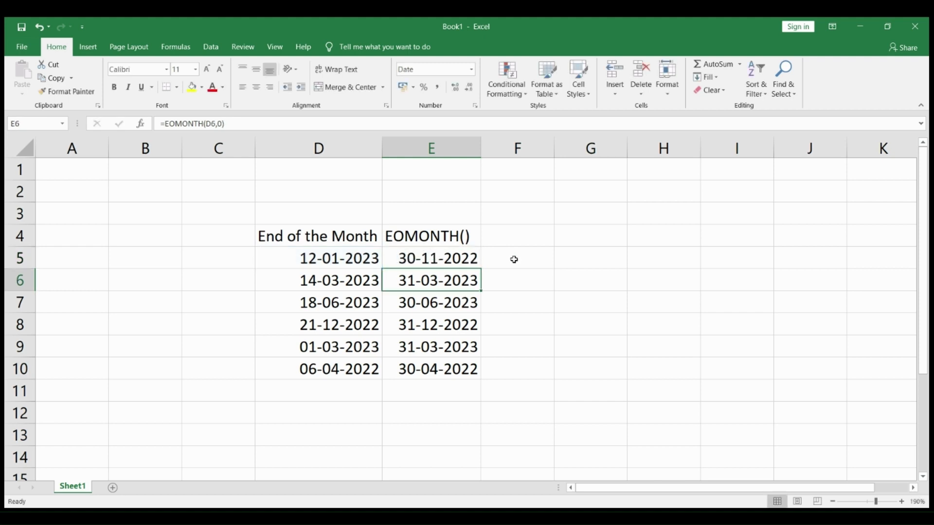
# Step: Change the months argument of the EOMONTH formula in E5 to -1 to get the previous month's end
pyautogui.click(460, 255)
pyautogui.click(223, 124)
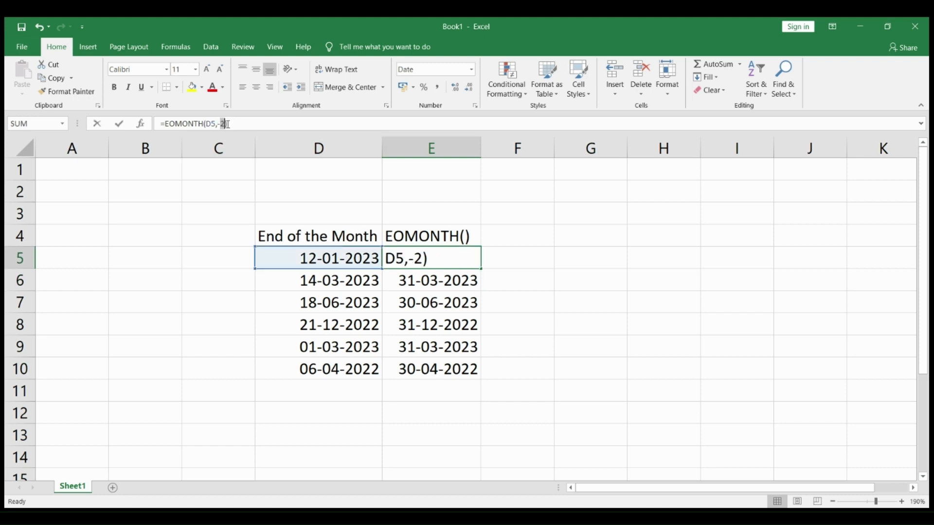
pyautogui.write('1')
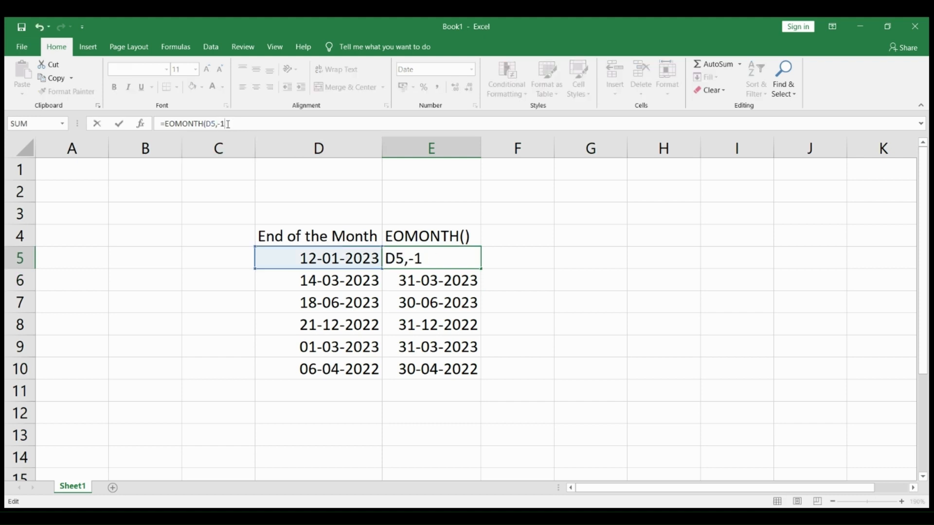
pyautogui.write('1')
pyautogui.press('BackSpace')
pyautogui.write(')')
pyautogui.press('Return')
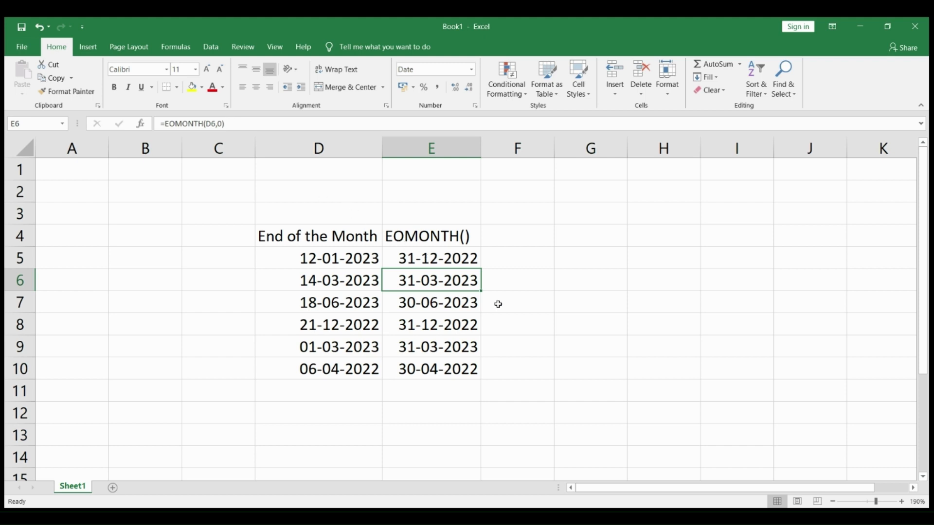
pyautogui.click(453, 261)
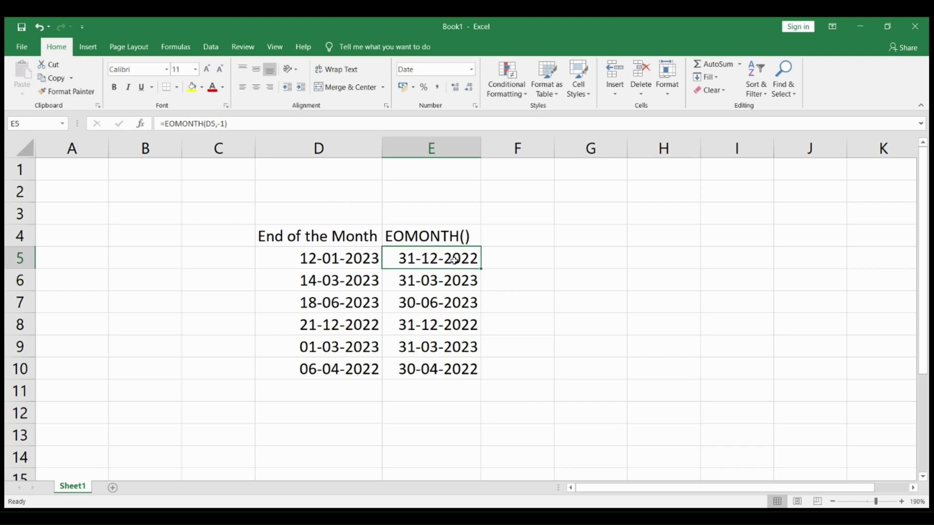
pyautogui.click(461, 284)
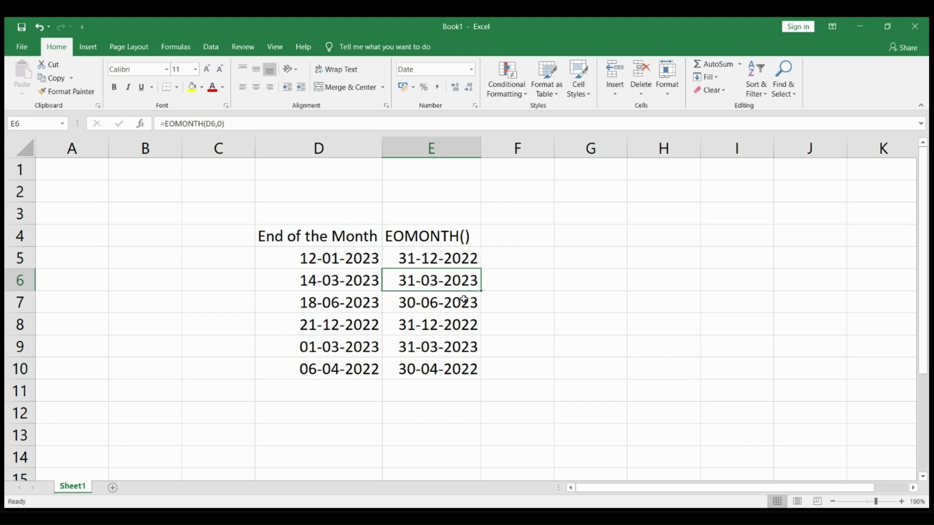